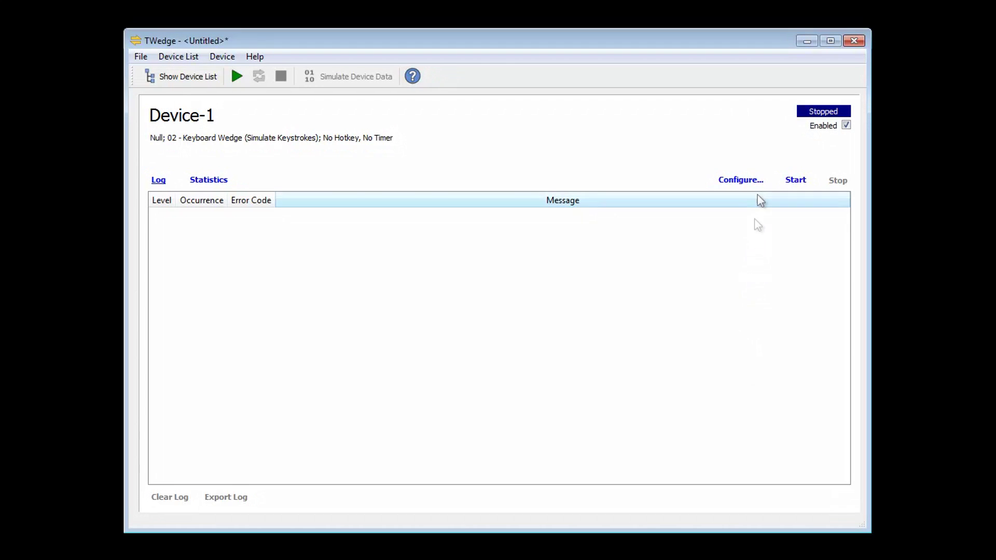
# Open the Configure menu for Device-1 to show its interface, action, parameter and advanced options
pyautogui.click(752, 182)
# Set Device-1's interface to Serial Interface, select the COM port, and enable virtual-port monitoring and automatic reconnect
pyautogui.click(824, 193)
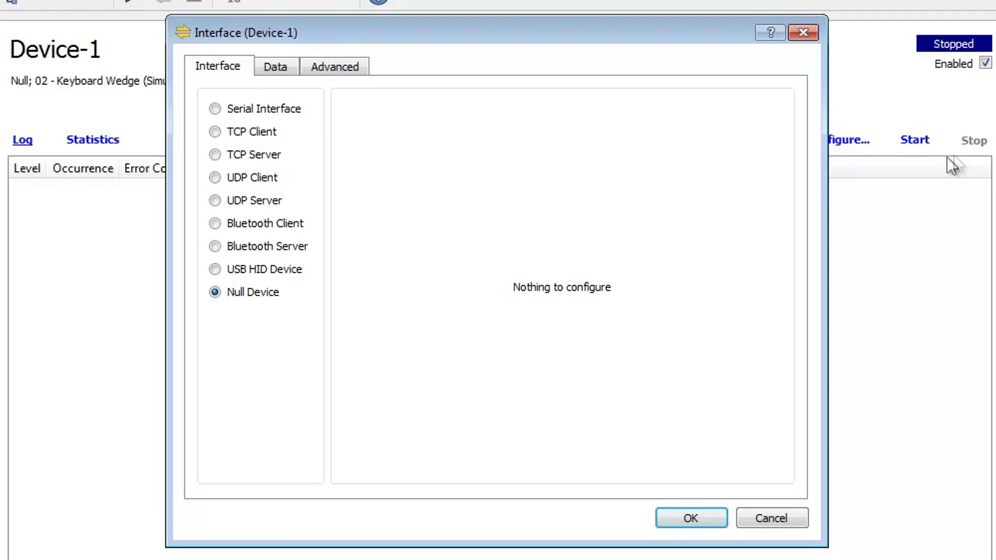
pyautogui.click(291, 108)
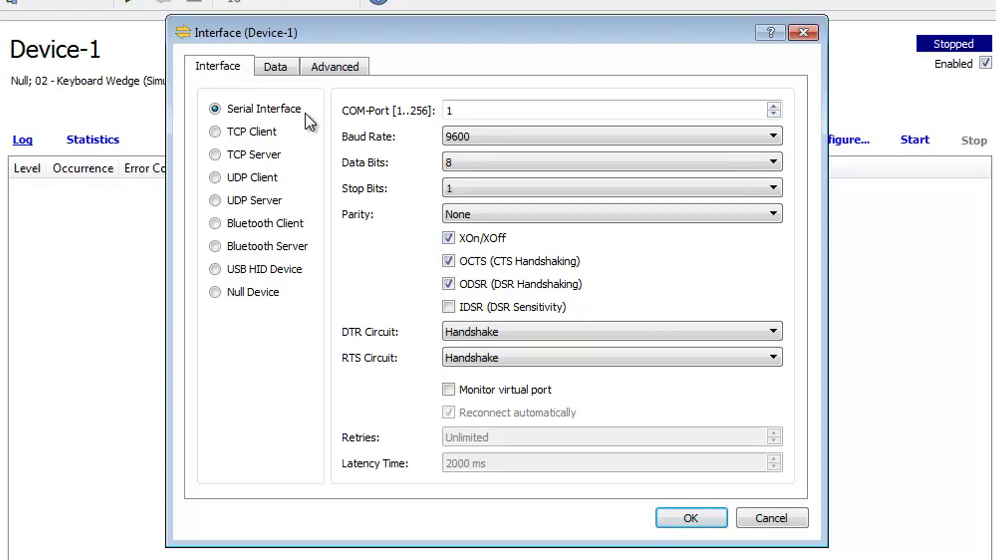
pyautogui.moveTo(460, 110); pyautogui.dragTo(435, 110)
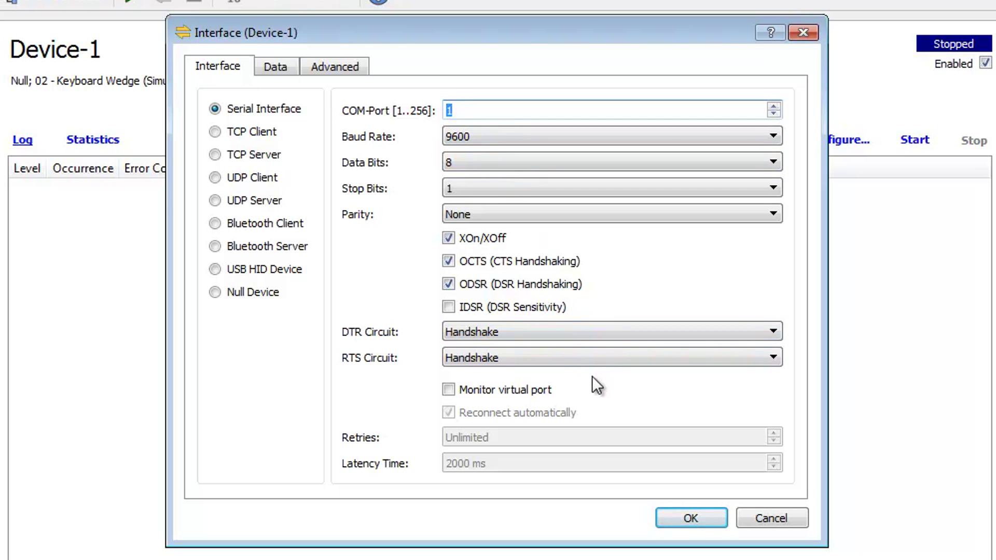
pyautogui.click(449, 390)
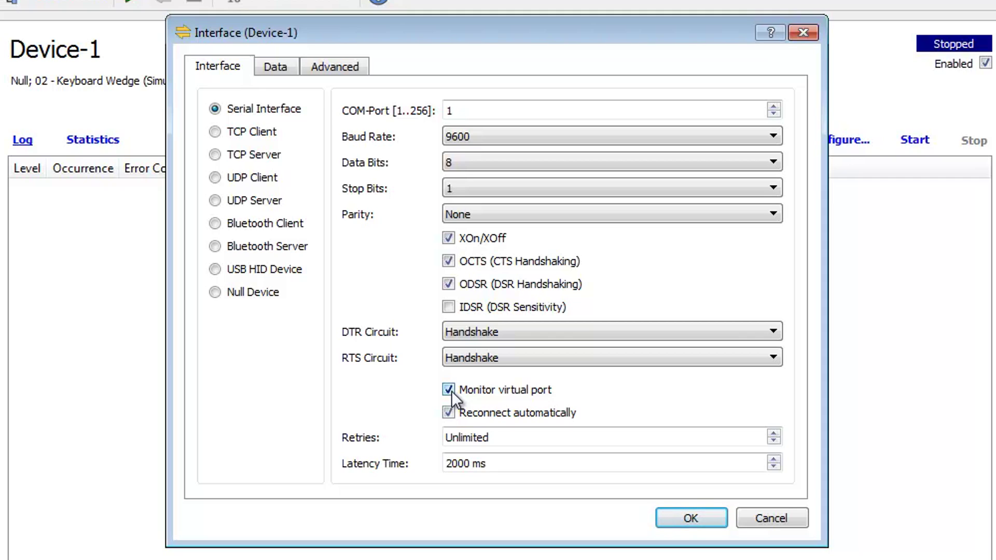
pyautogui.click(449, 412)
pyautogui.click(261, 132)
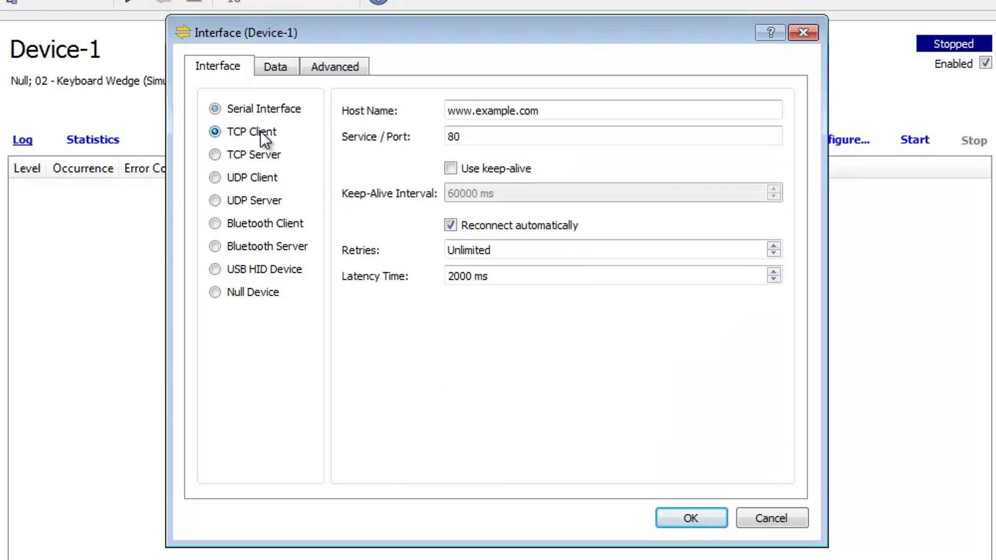
pyautogui.click(272, 158)
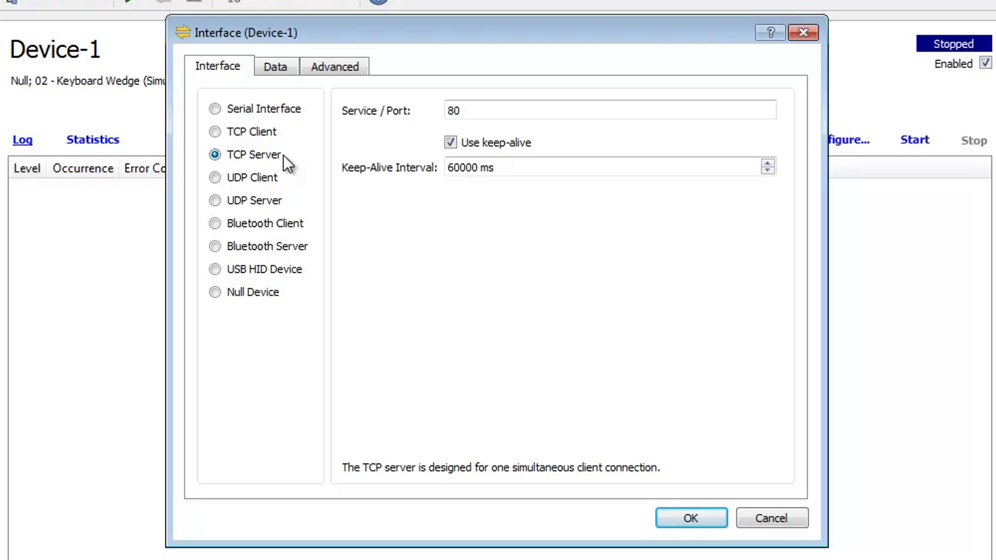
pyautogui.doubleClick(470, 111)
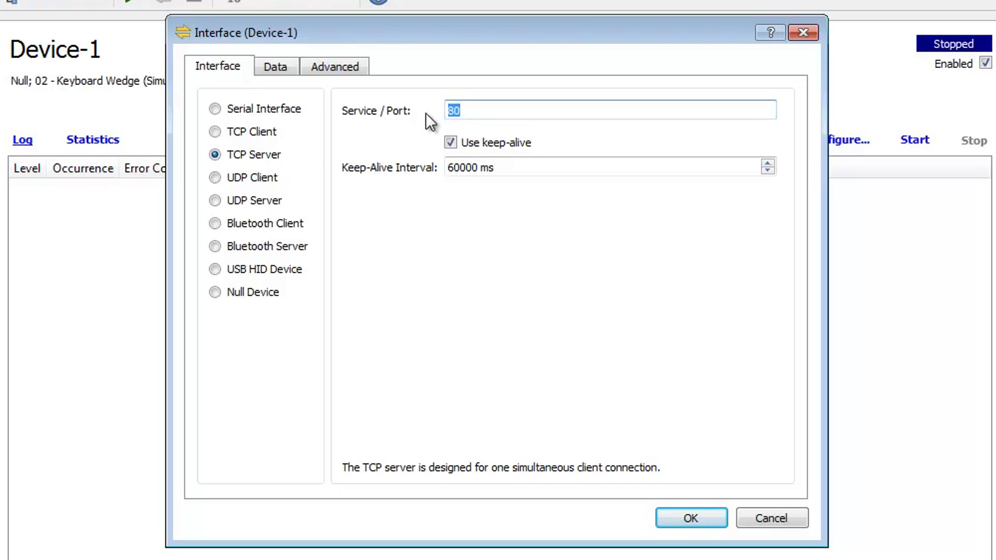
pyautogui.click(465, 112)
pyautogui.click(271, 136)
pyautogui.moveTo(544, 111); pyautogui.dragTo(423, 105)
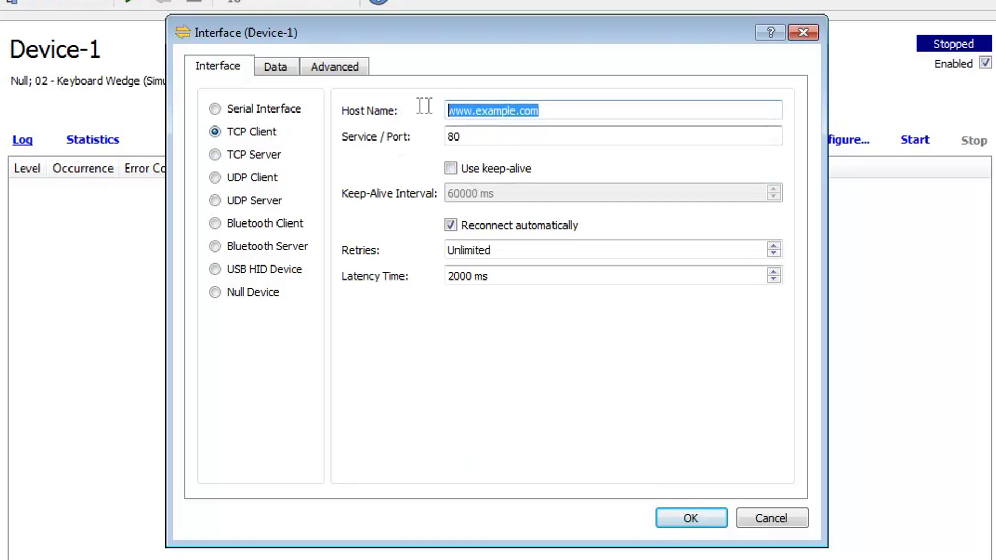
pyautogui.moveTo(463, 136); pyautogui.dragTo(440, 134)
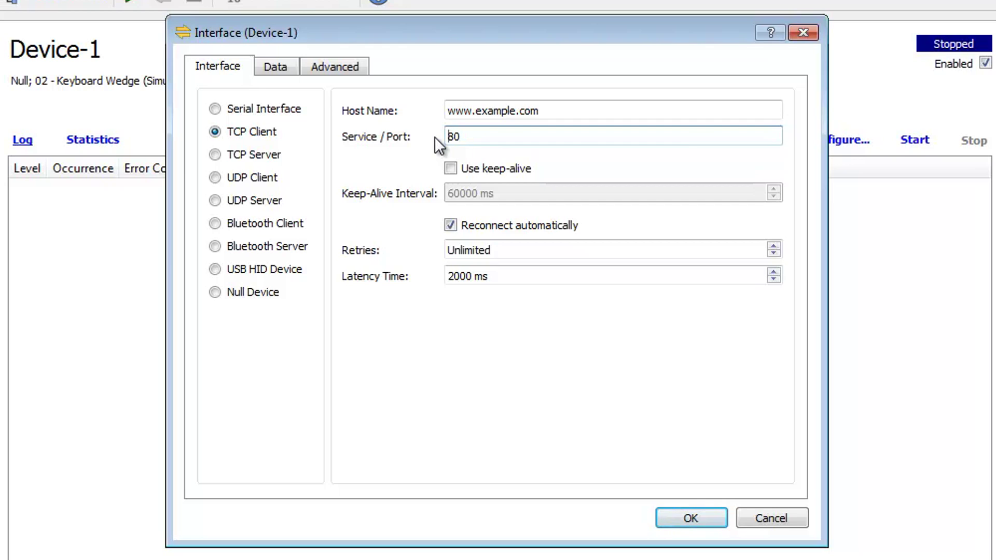
pyautogui.click(449, 168)
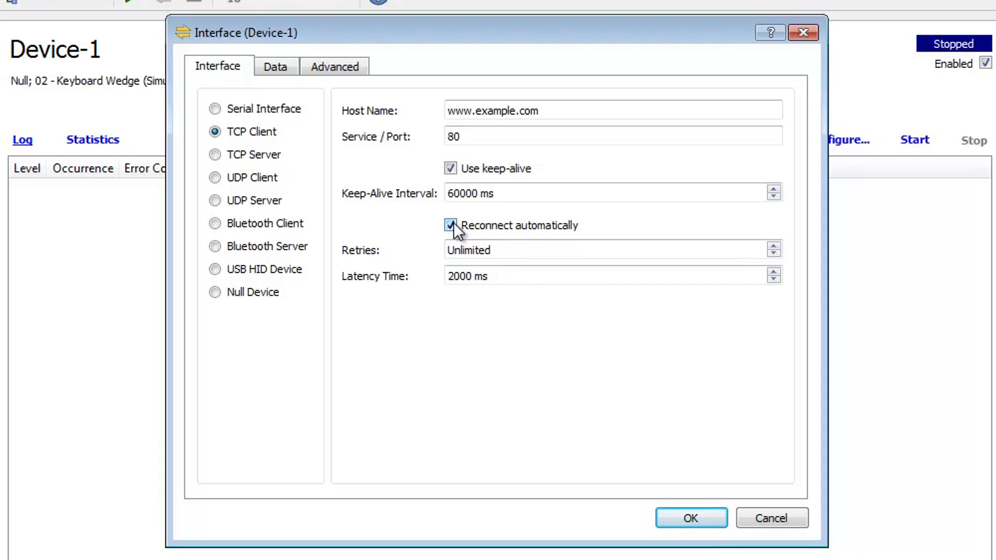
# Try UDP Client and UDP Server, then settle on Bluetooth Client as Device-1's connection type
pyautogui.click(275, 179)
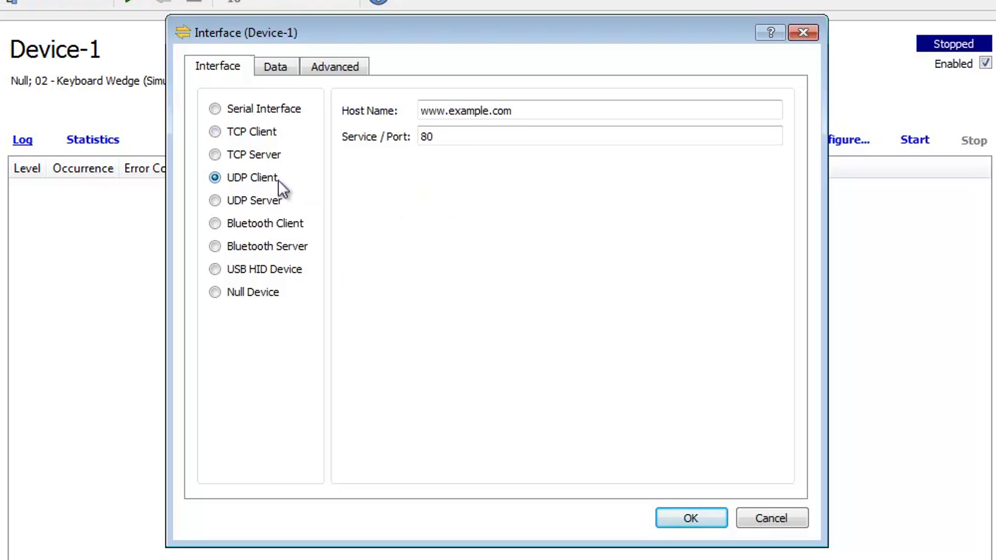
pyautogui.click(277, 200)
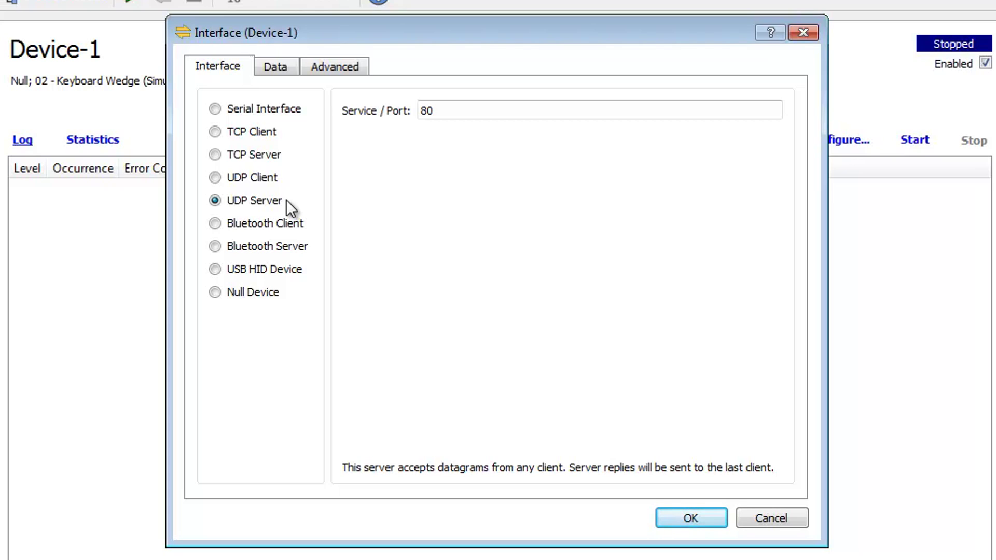
pyautogui.click(290, 223)
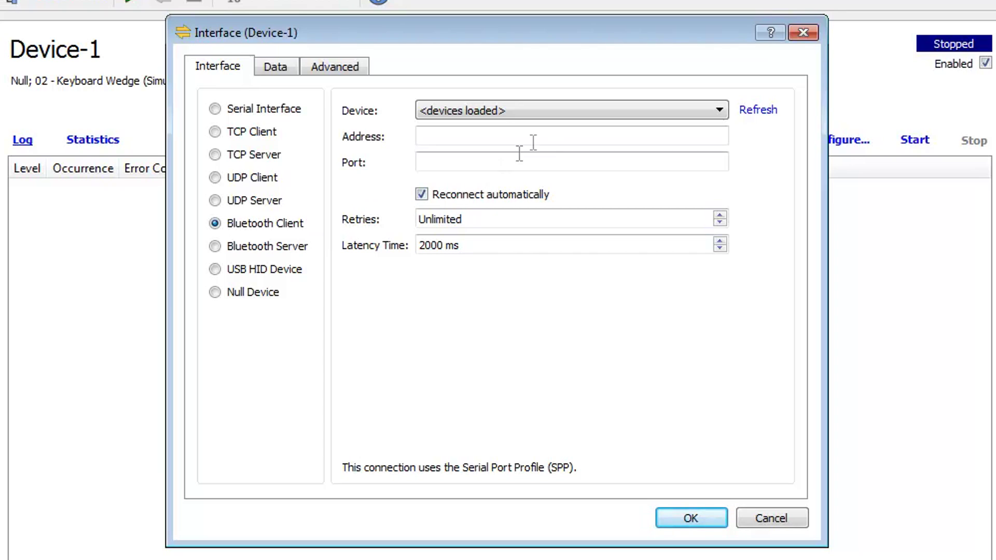
# Check the Bluetooth device list and address field, then switch to Bluetooth Server with SPP name TEC-IT SPP
pyautogui.click(620, 110)
pyautogui.click(620, 111)
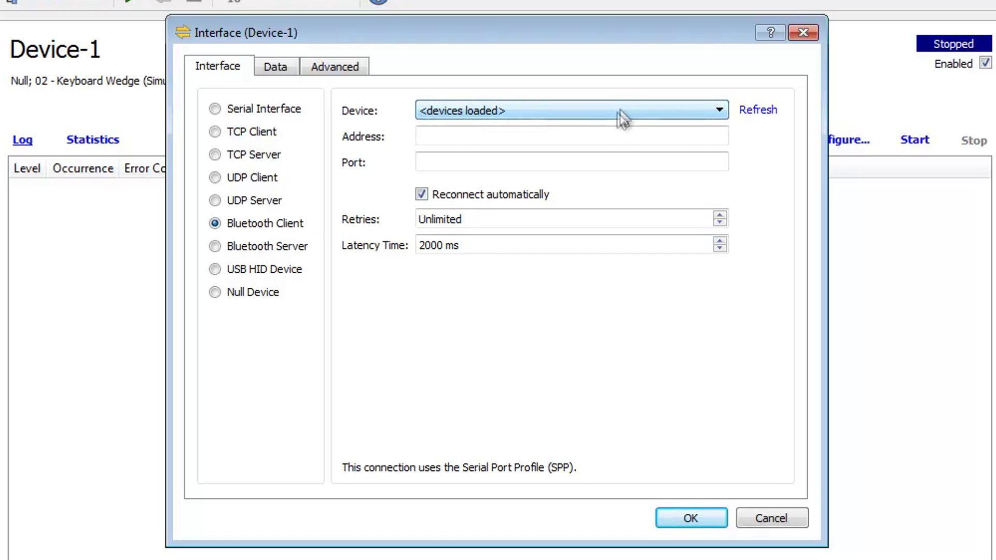
pyautogui.click(625, 140)
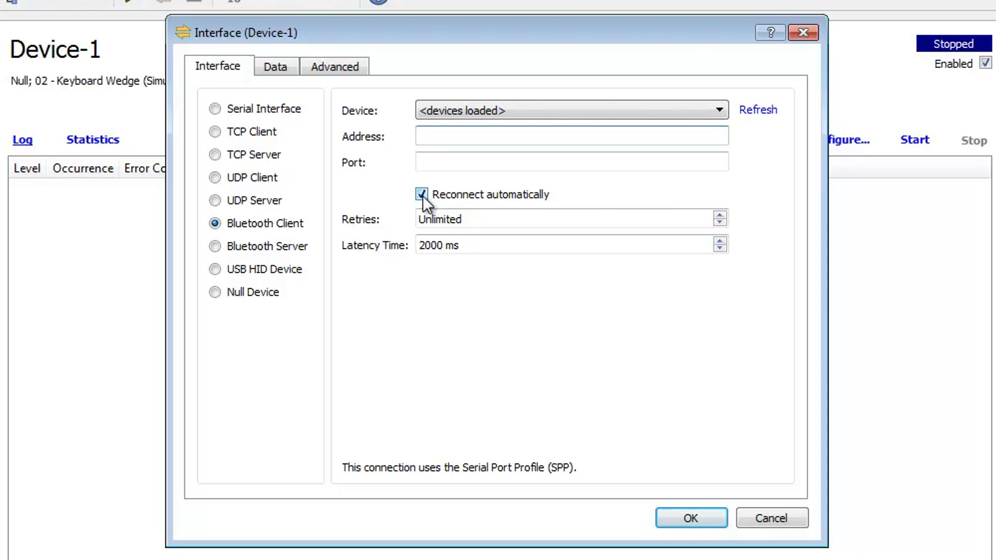
pyautogui.click(307, 246)
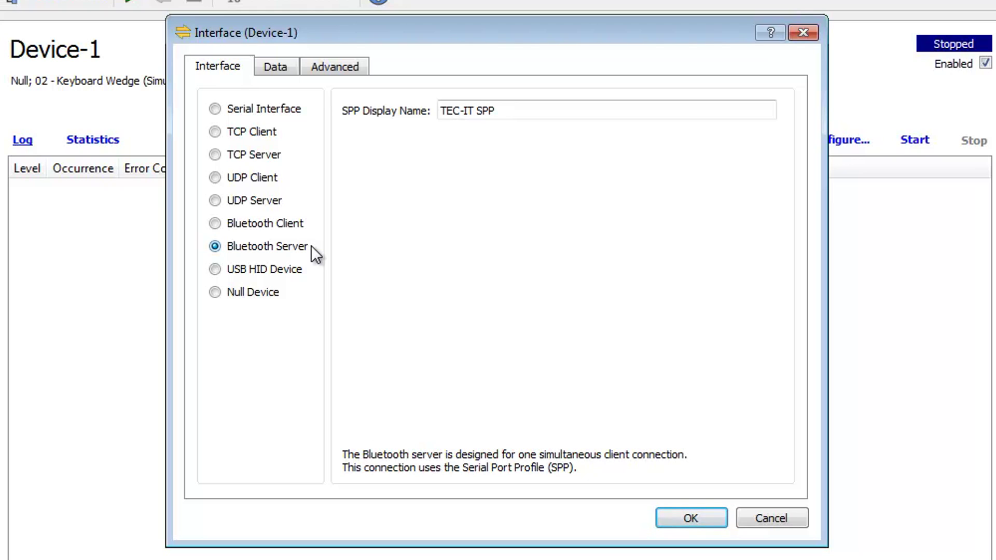
# Use USB HID Device with Suppress keystrokes on and input language left at (System Language)
pyautogui.click(220, 268)
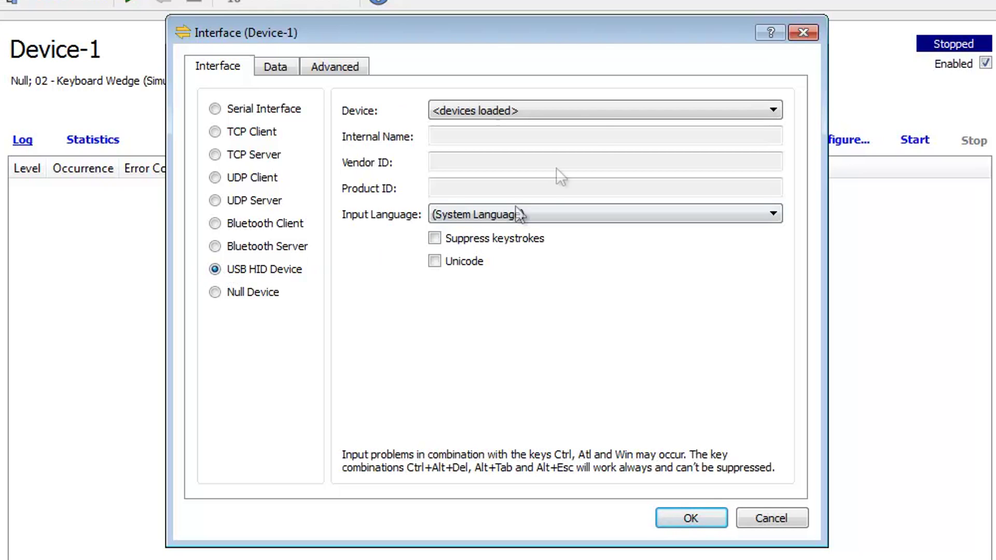
pyautogui.click(628, 111)
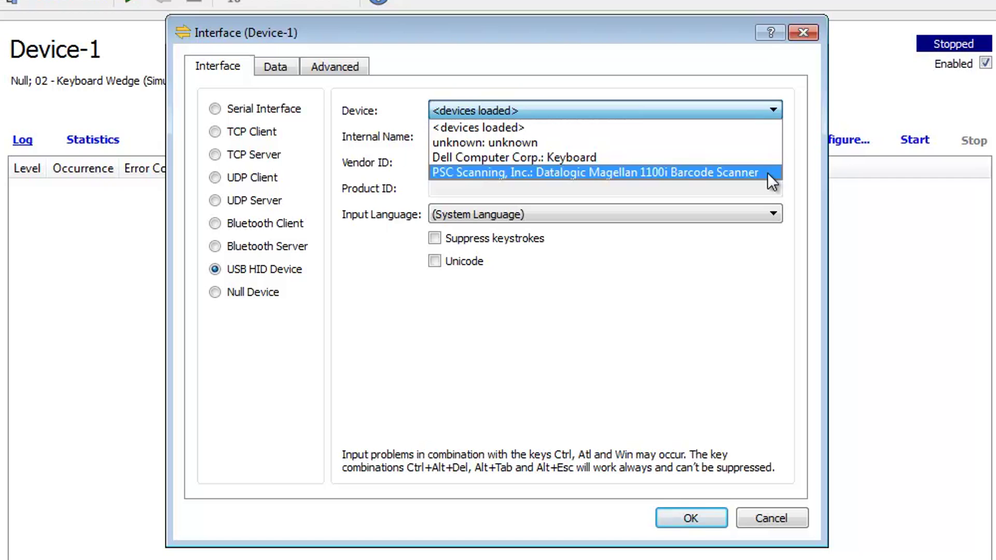
pyautogui.click(776, 112)
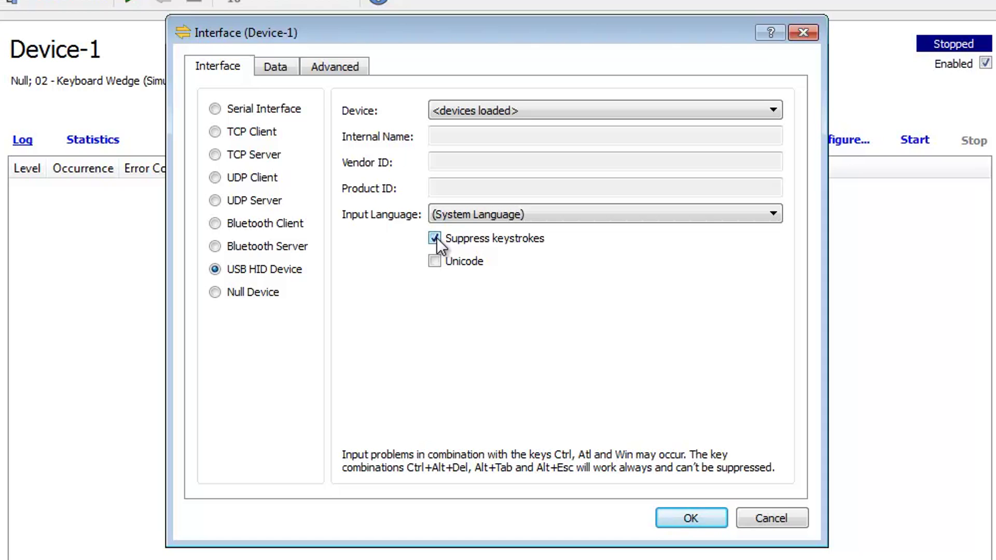
pyautogui.click(558, 211)
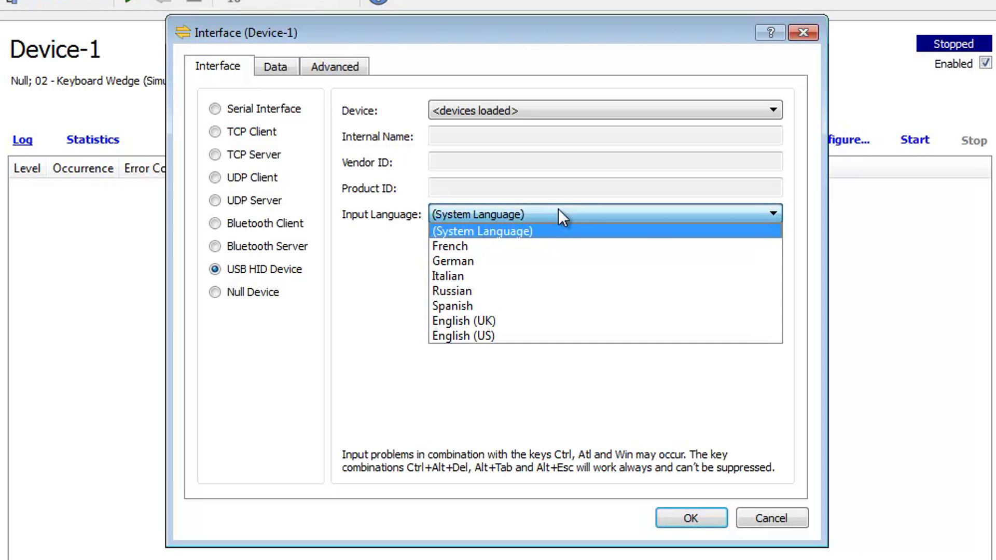
pyautogui.click(558, 209)
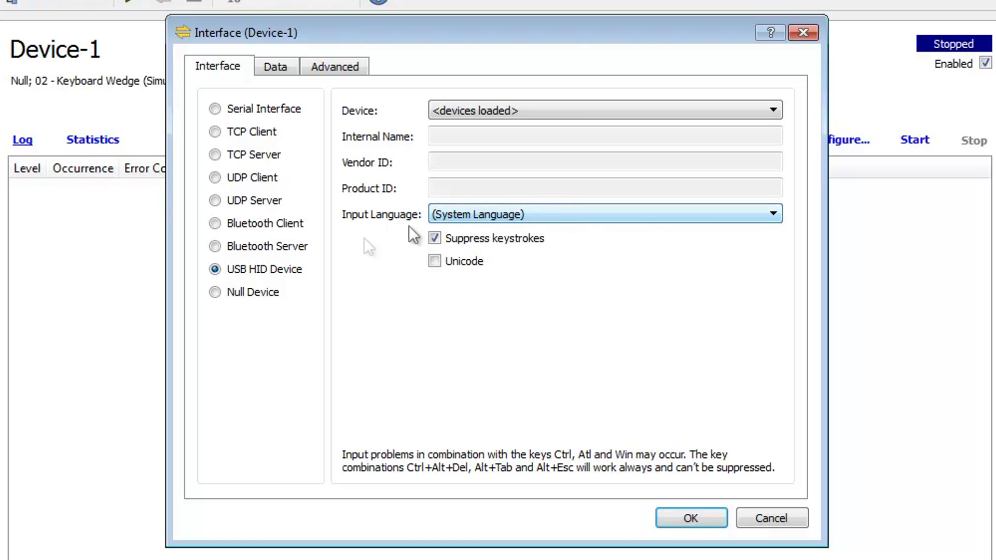
# Return Device-1 to Null Device and confirm with OK
pyautogui.click(224, 291)
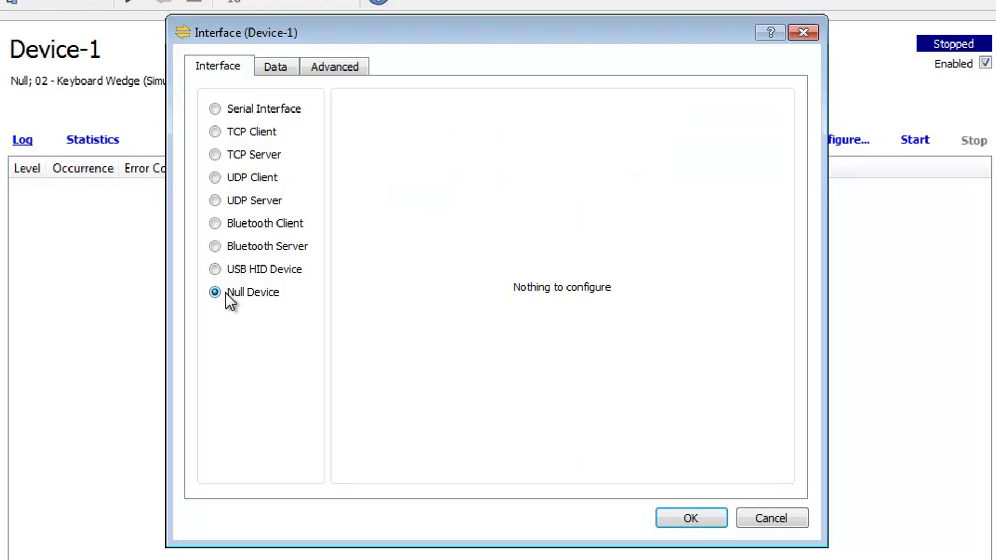
pyautogui.click(707, 515)
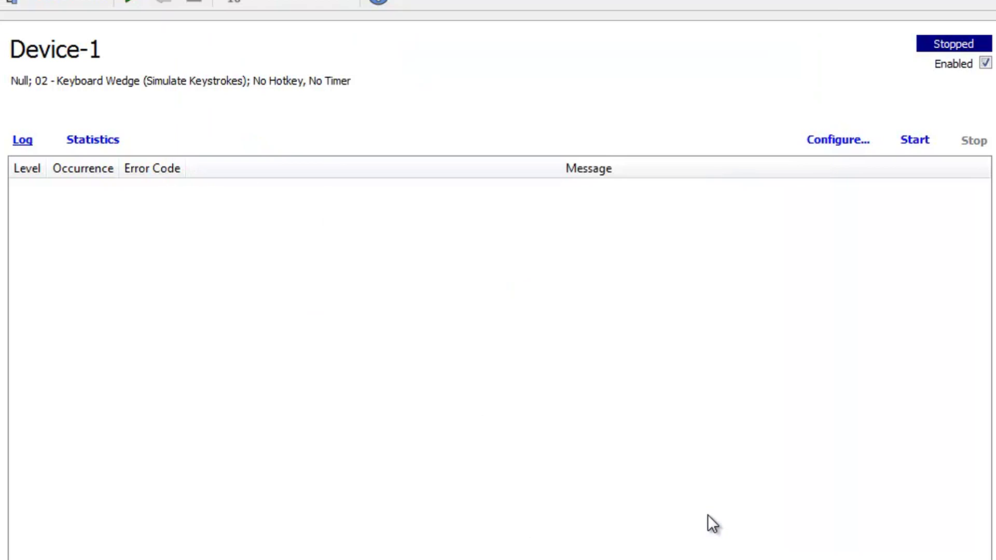